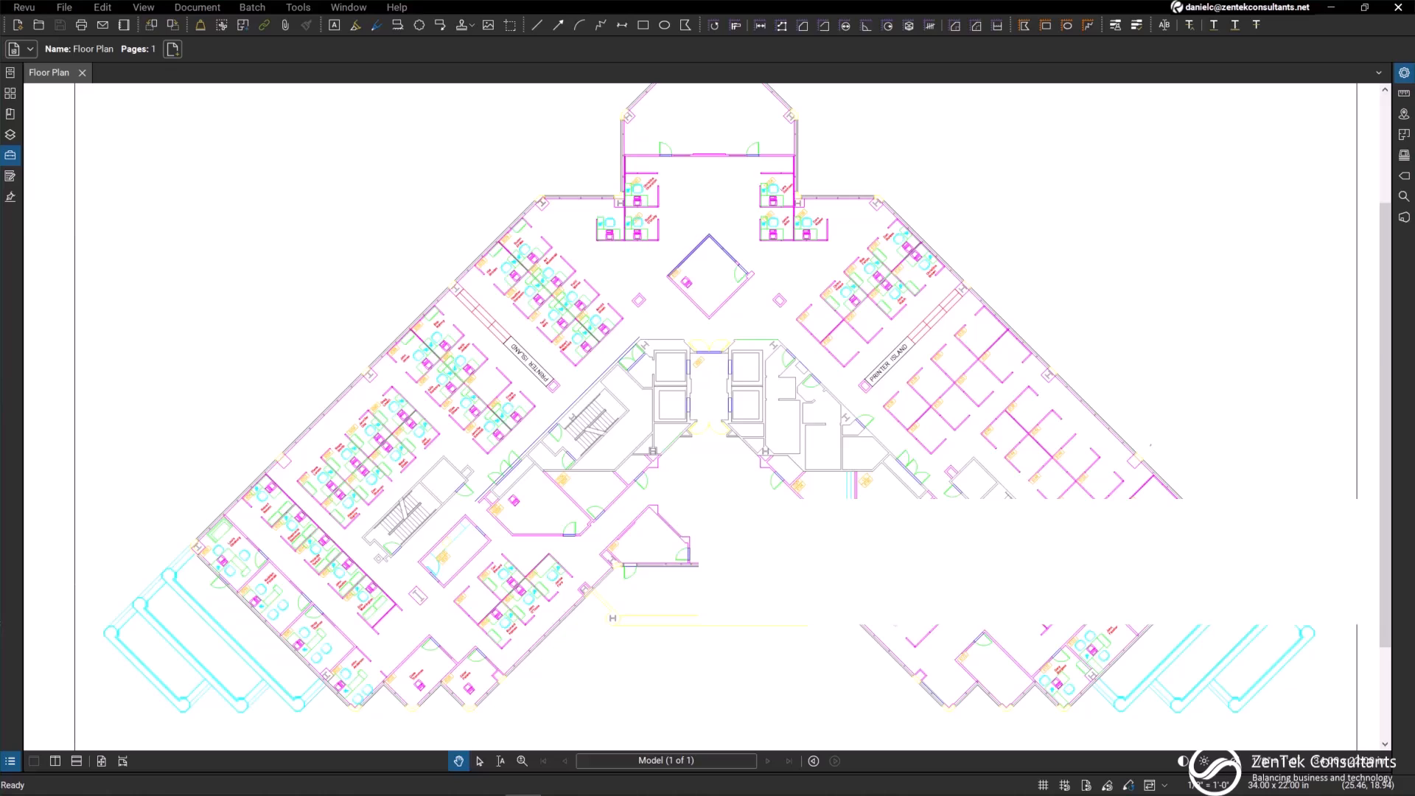
# Step: Check in the list of available toolbars whether the Status Bar is enabled
pyautogui.click(1086, 786)
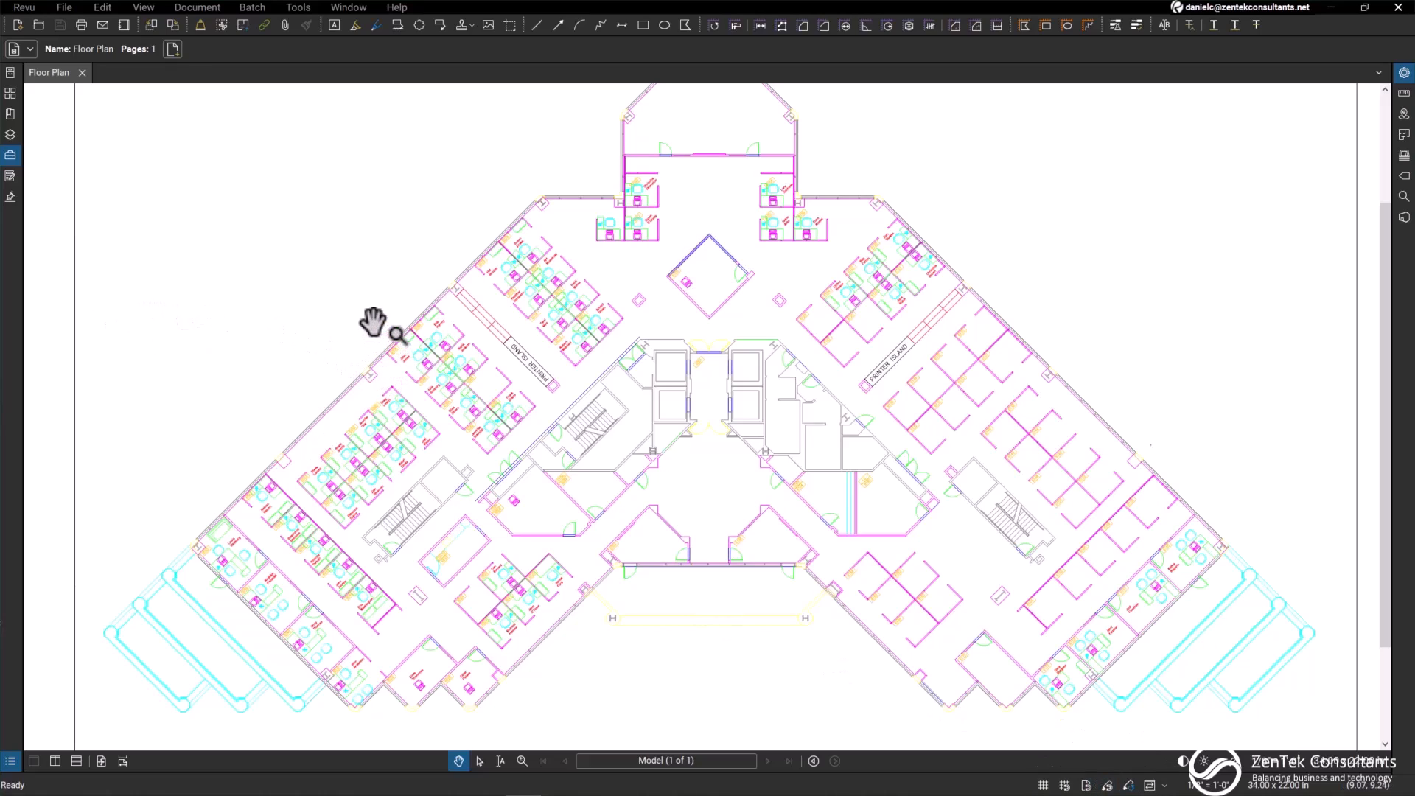
pyautogui.click(299, 8)
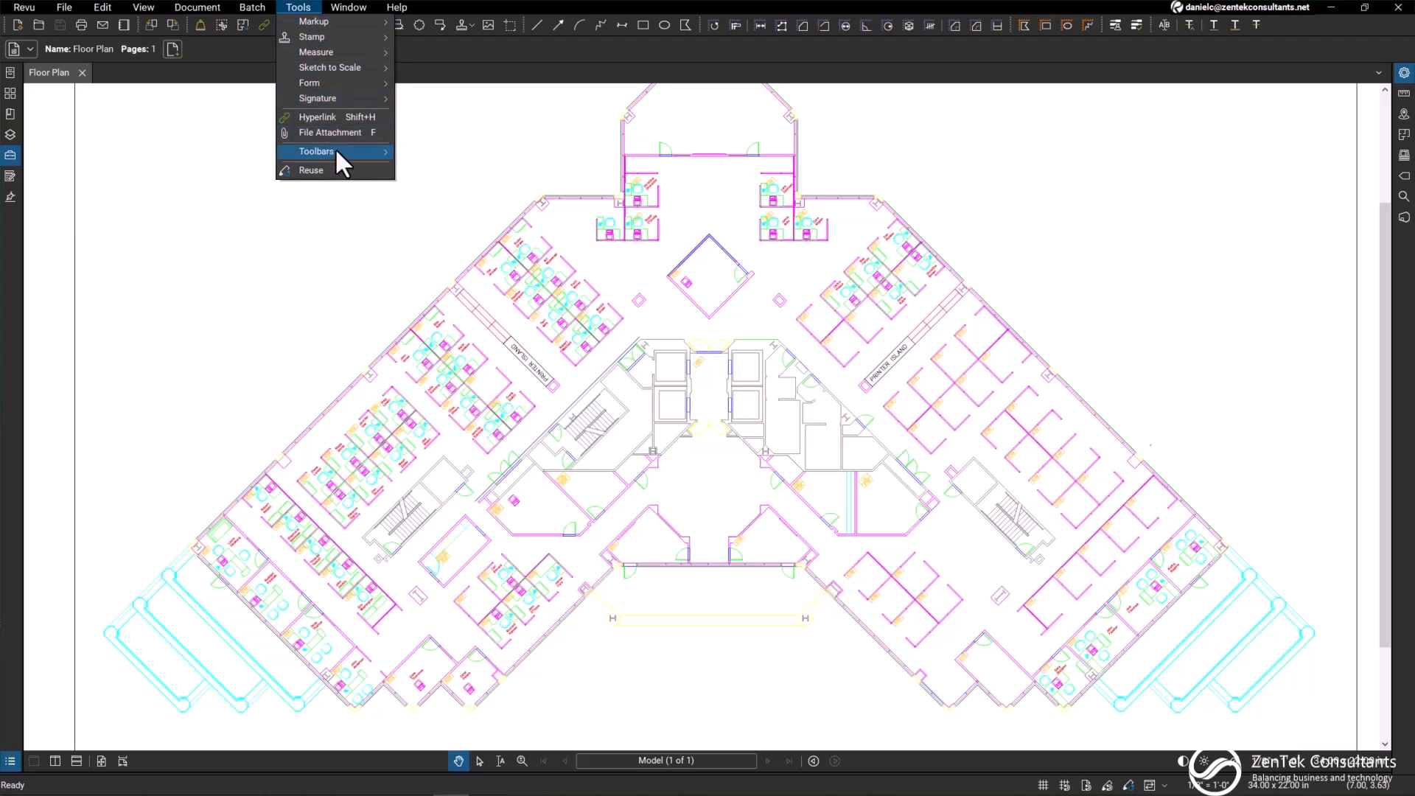
pyautogui.moveTo(336, 151)
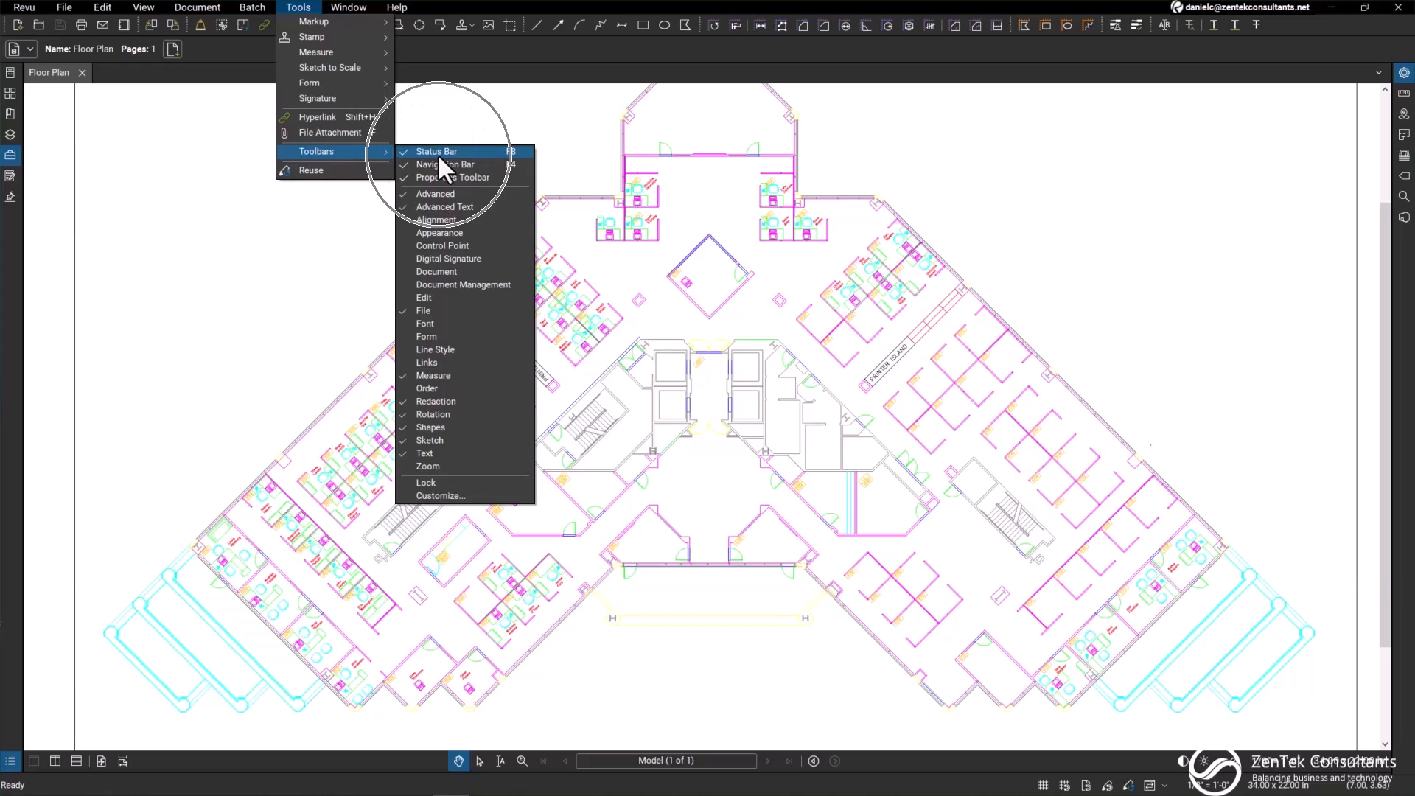
pyautogui.click(1068, 689)
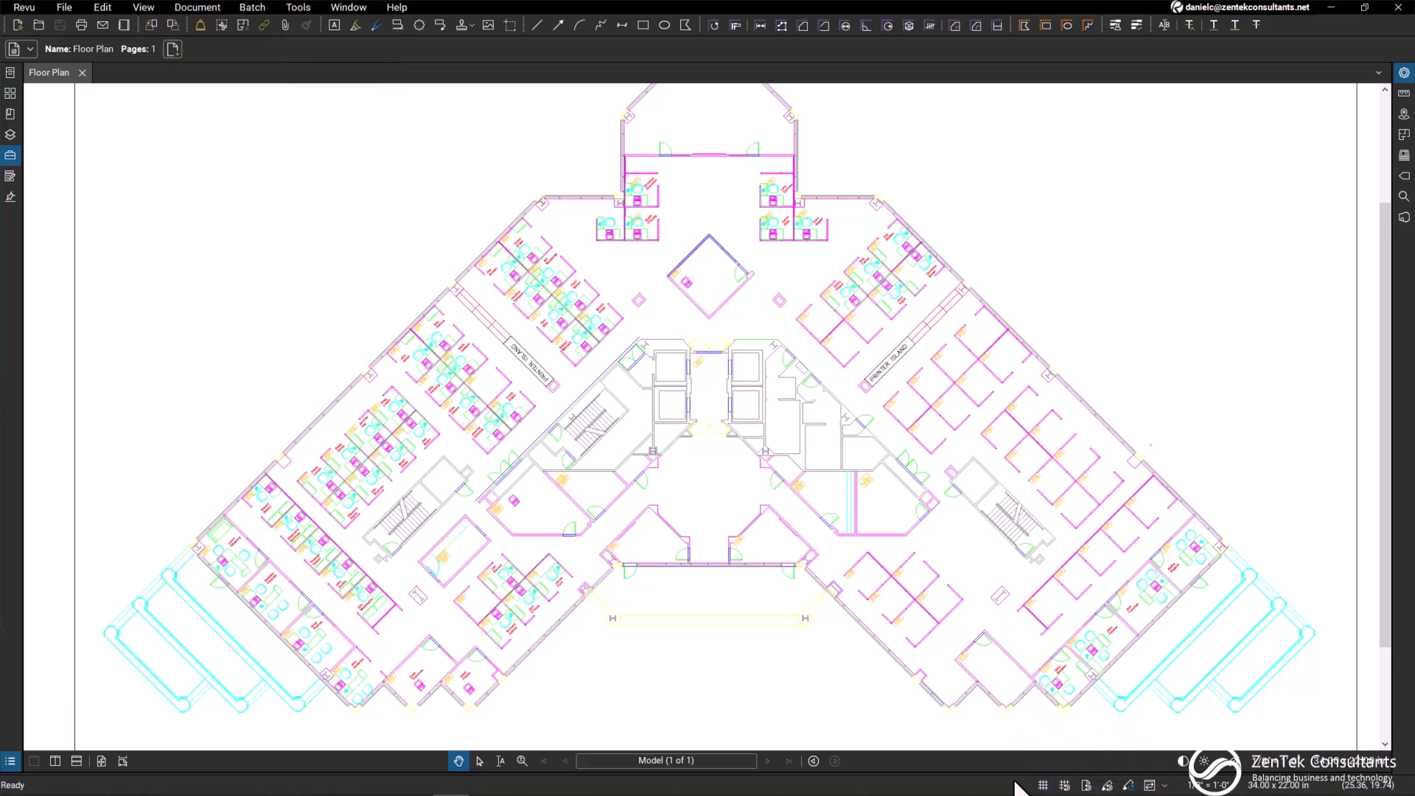
# Step: Turn on Snap to Content and draw a polyline between the two outer wall corners on the east side of the projecting top room
pyautogui.click(1087, 786)
pyautogui.scroll(1, 597, 272)
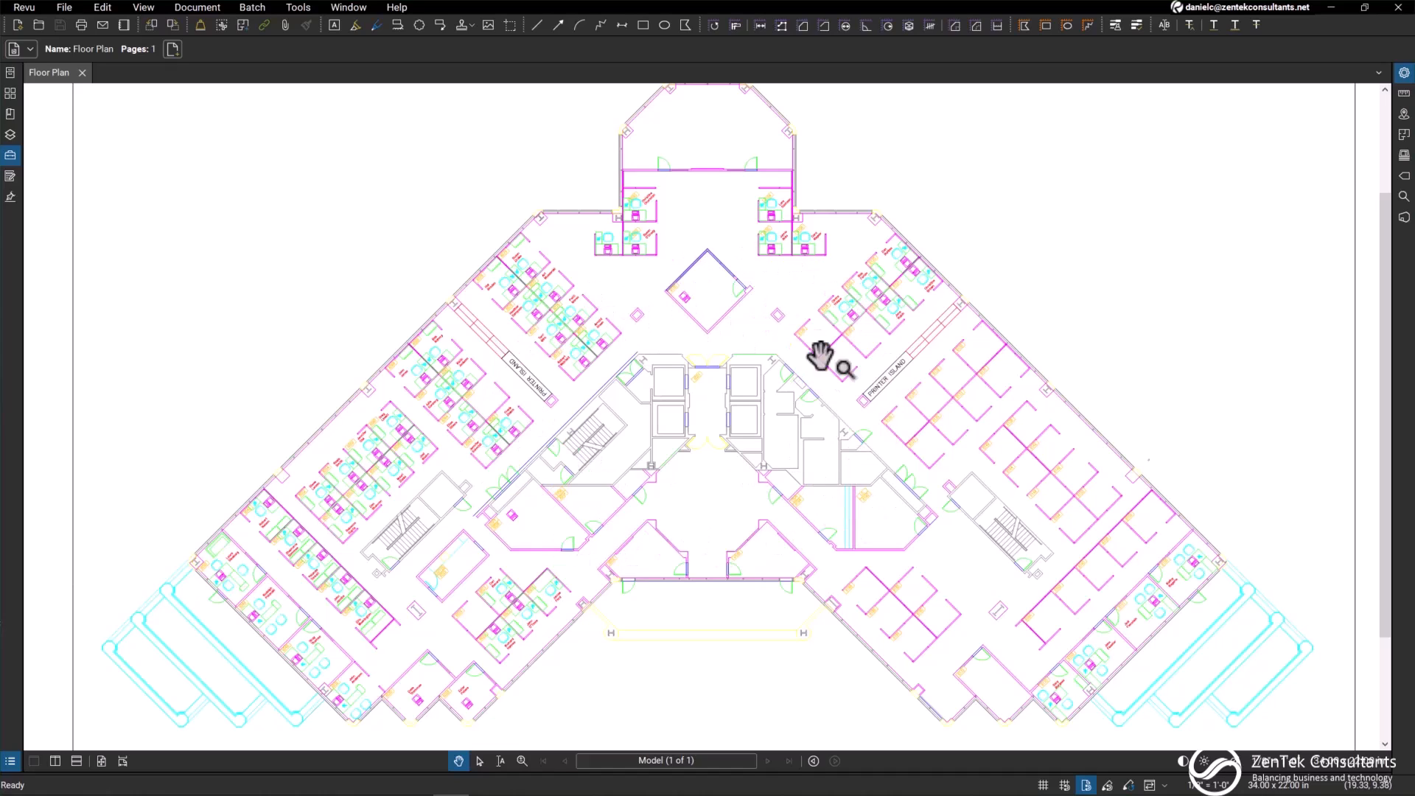
pyautogui.scroll(3, 625, 259)
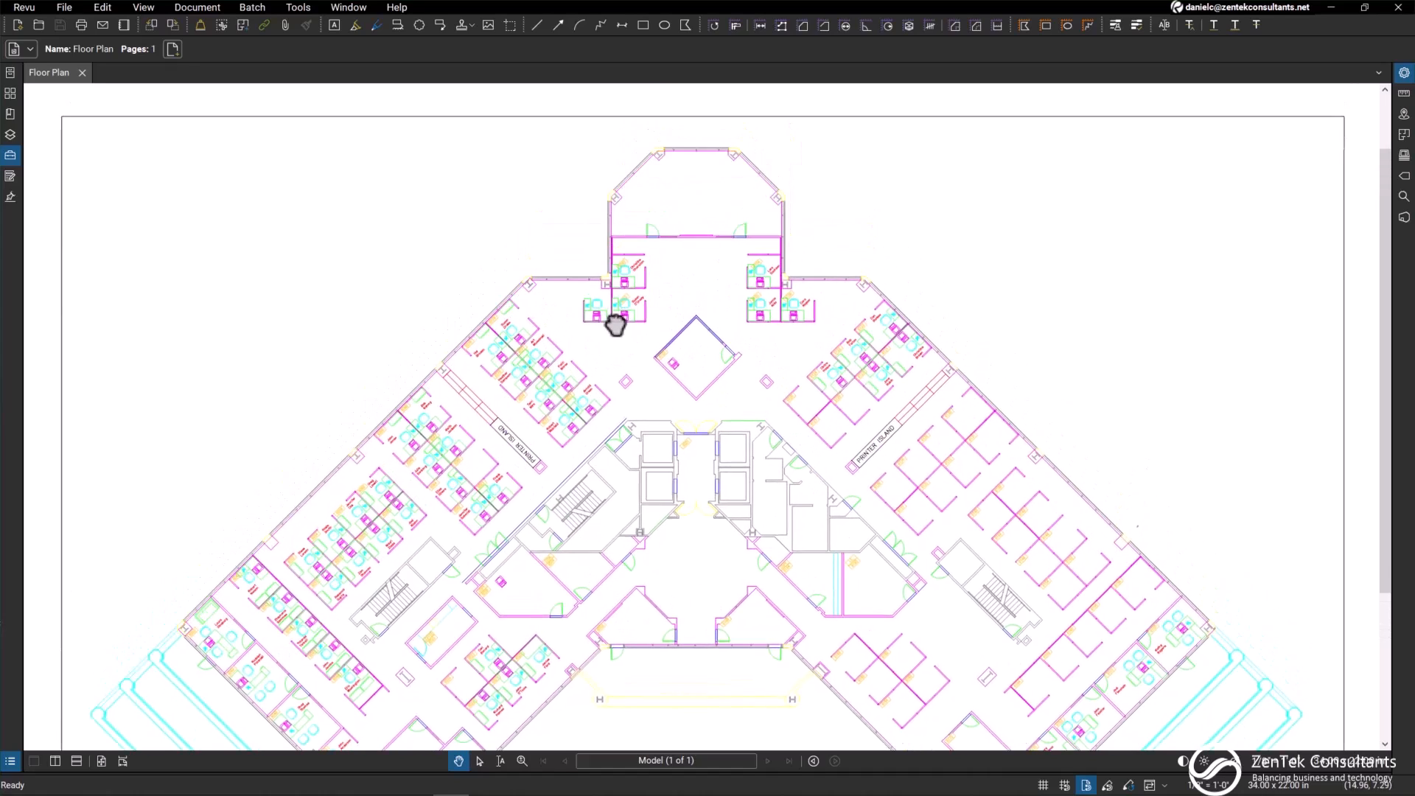
pyautogui.scroll(3, 703, 375)
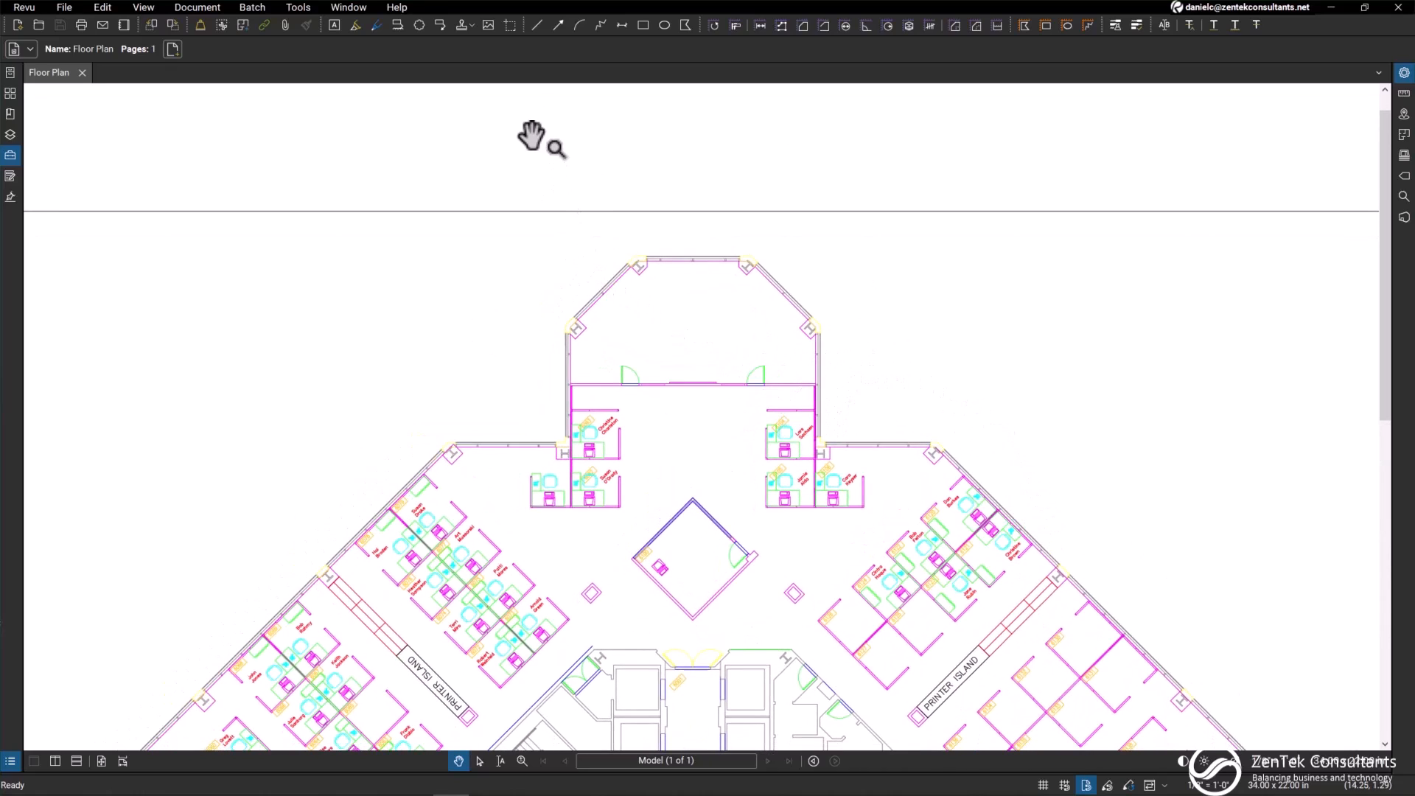
pyautogui.click(599, 28)
pyautogui.moveTo(541, 382); pyautogui.dragTo(561, 399)
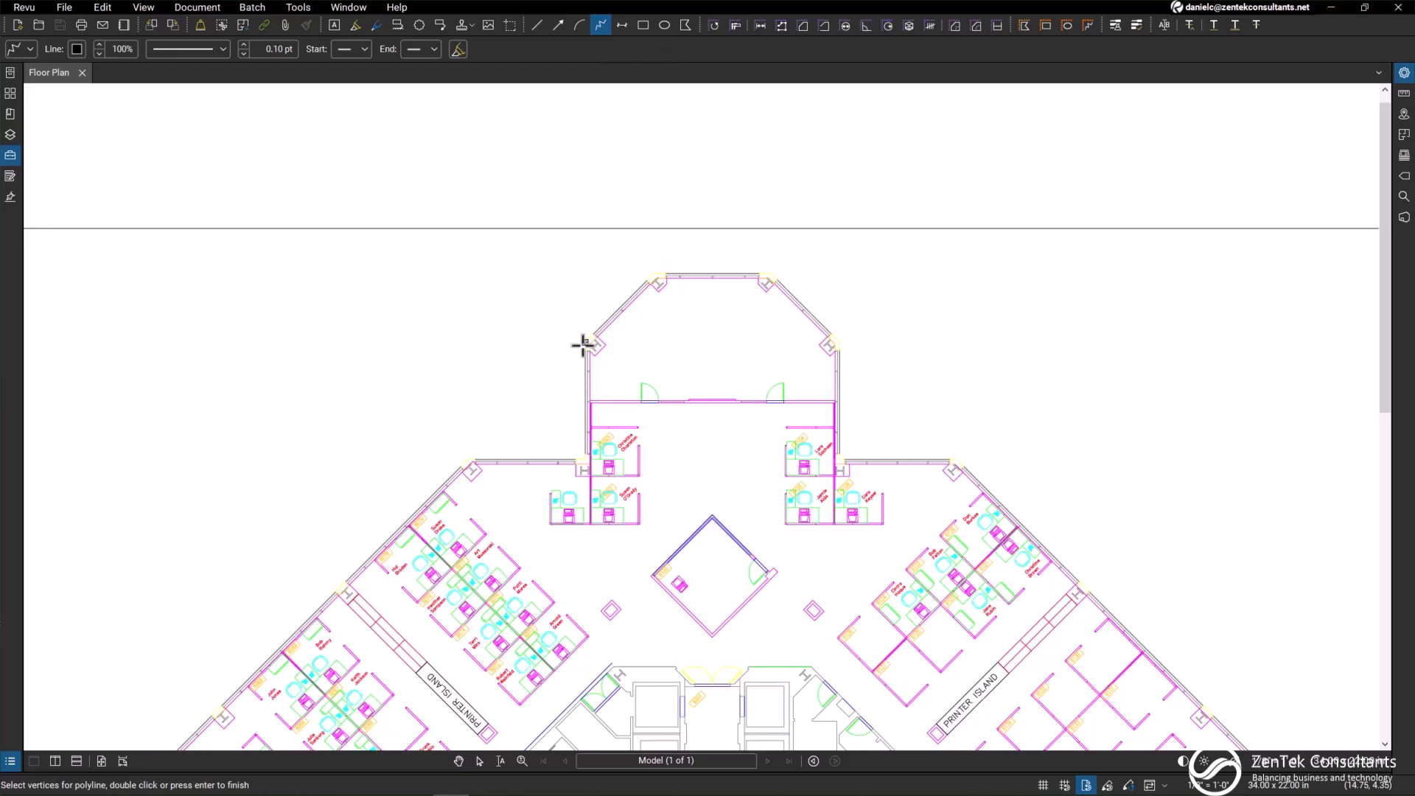
pyautogui.scroll(5, 582, 345)
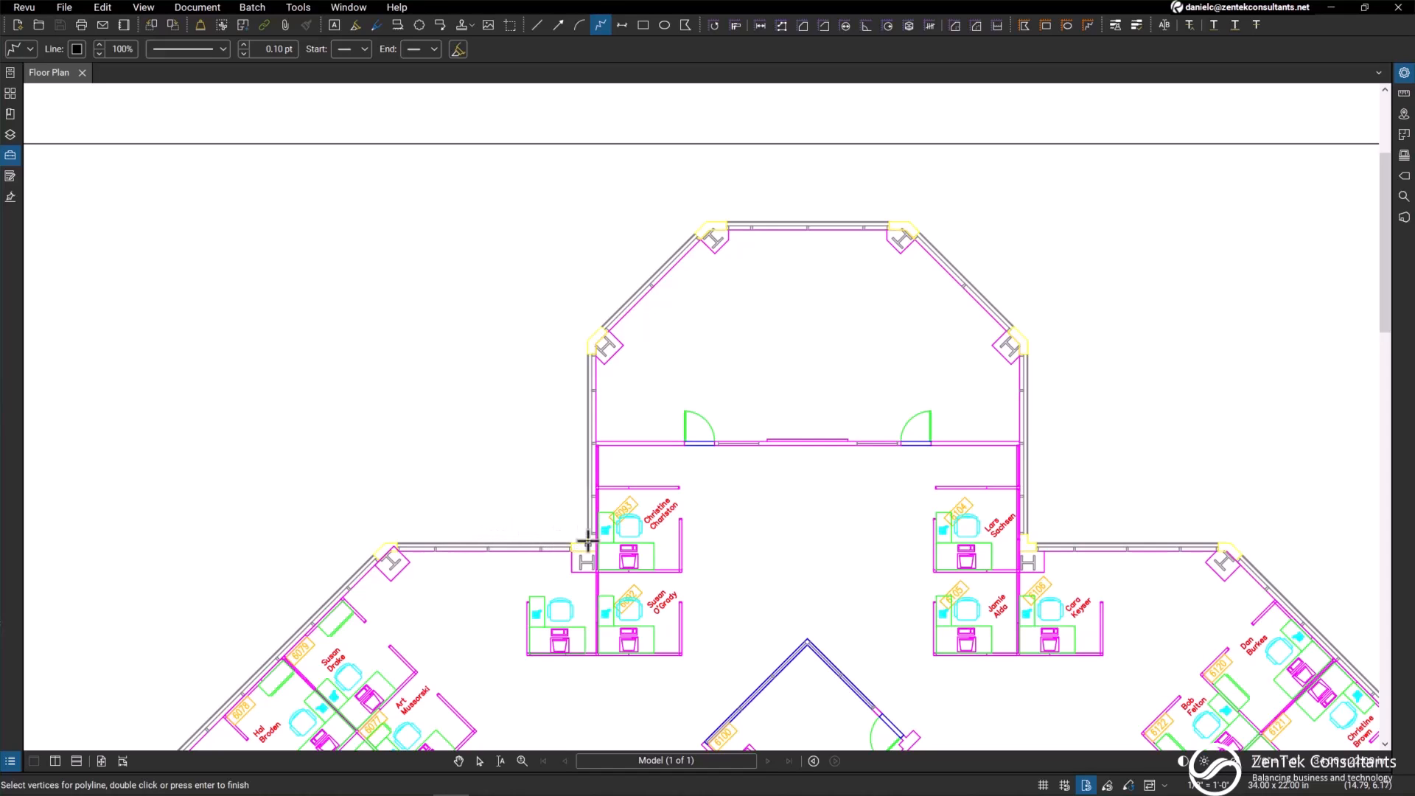
pyautogui.scroll(-5, 590, 337)
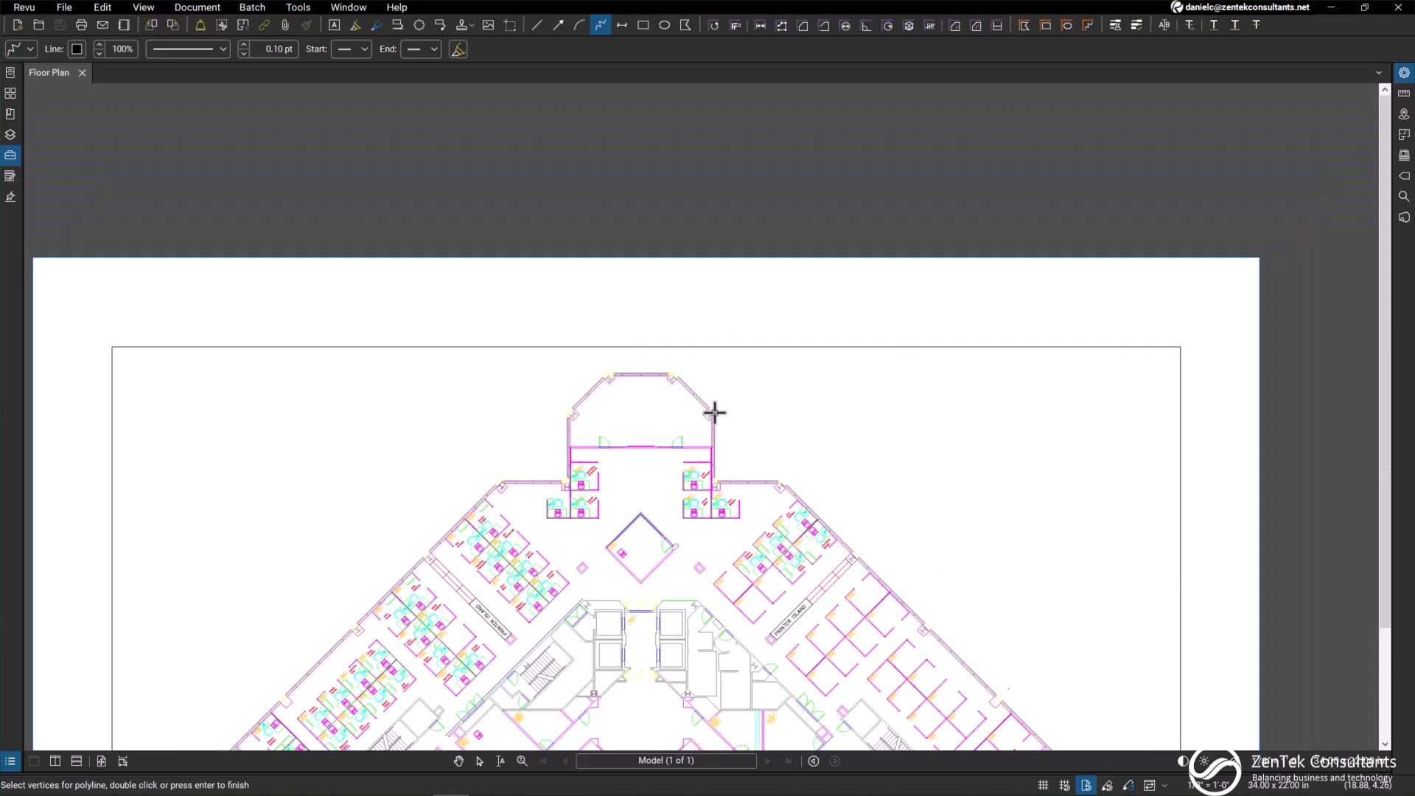
pyautogui.click(712, 415)
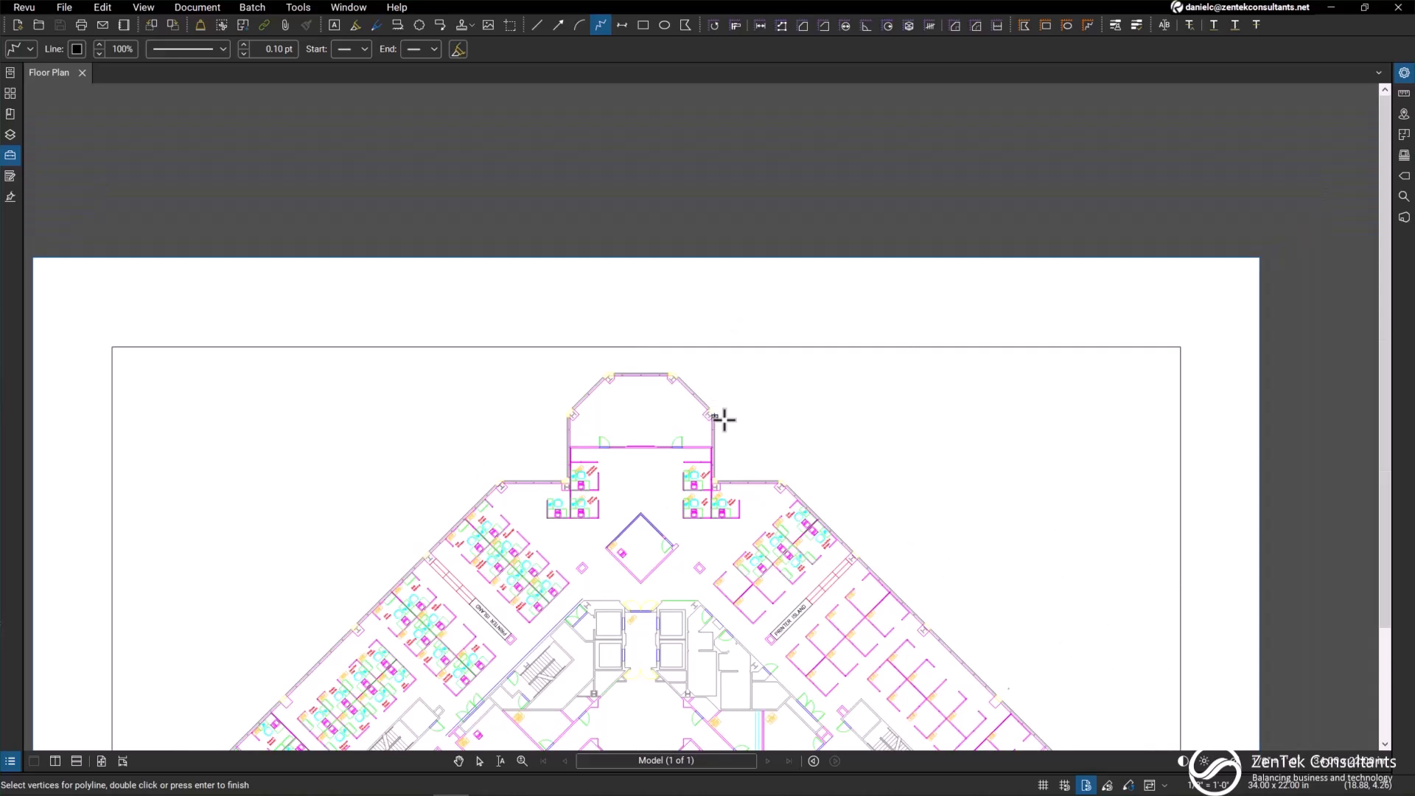
pyautogui.click(781, 480)
# Step: Examine up close how the polyline's endpoints meet the wall corners of the floor plan
pyautogui.scroll(3, 742, 391)
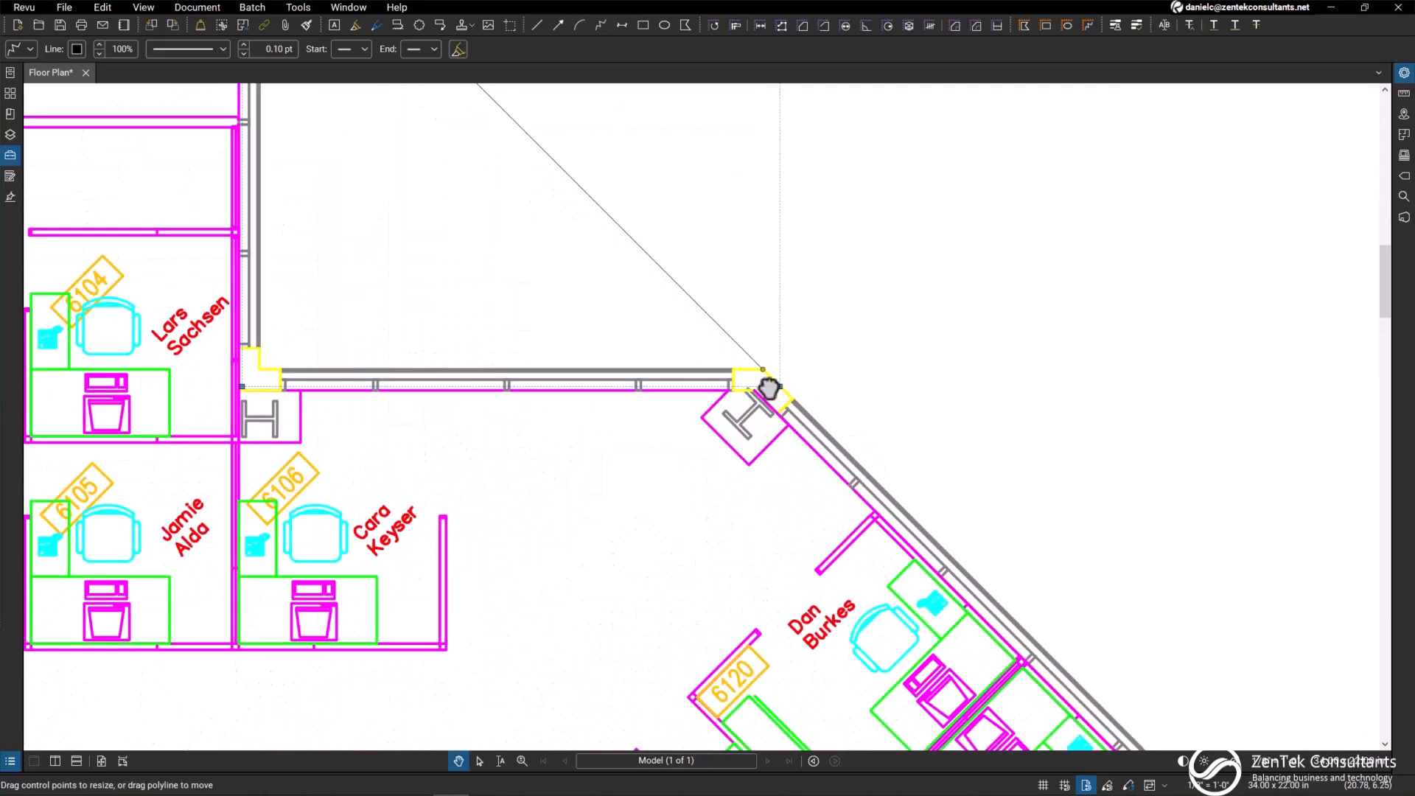
pyautogui.moveTo(767, 391); pyautogui.dragTo(729, 577)
pyautogui.scroll(3, 737, 490)
pyautogui.scroll(2, 728, 579)
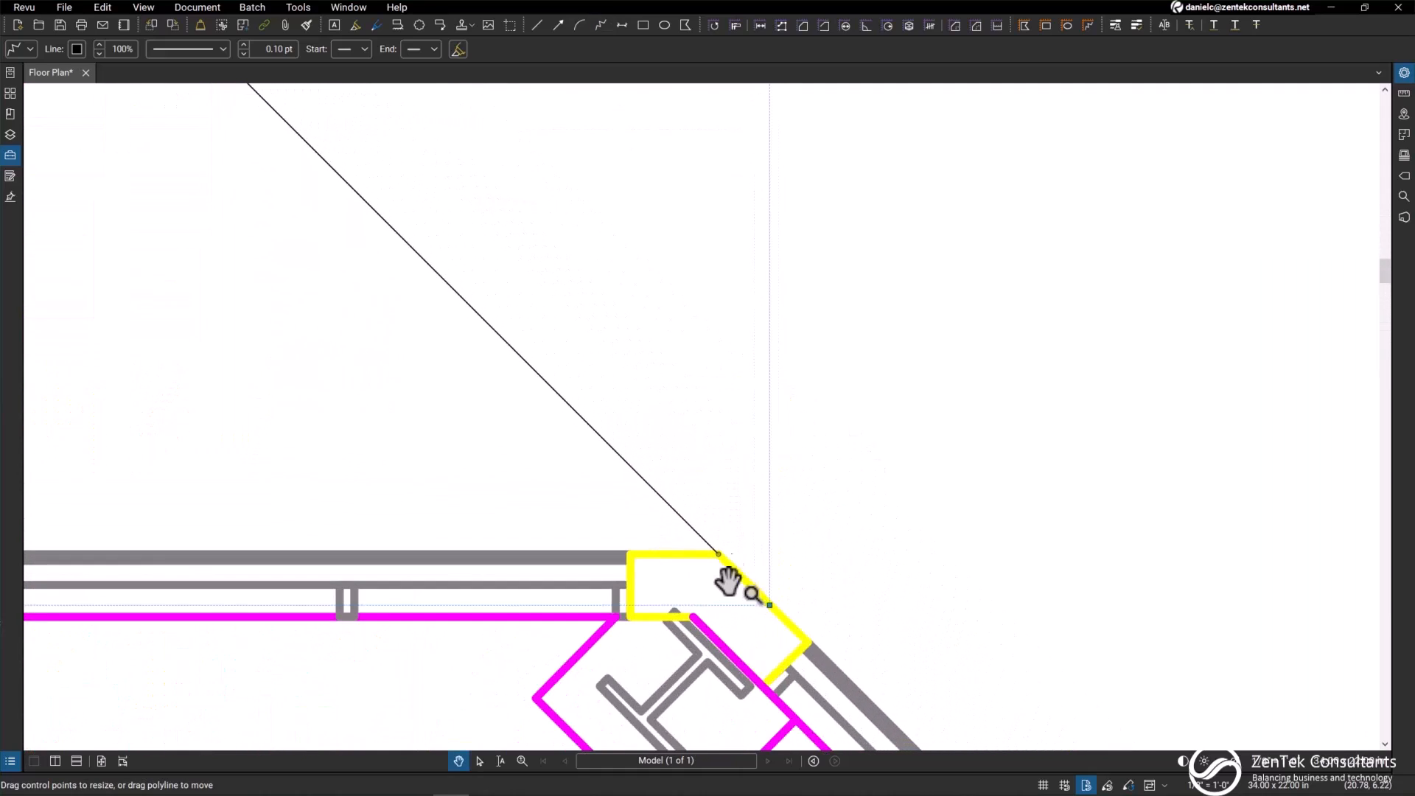
pyautogui.scroll(1, 720, 549)
pyautogui.scroll(-5, 713, 569)
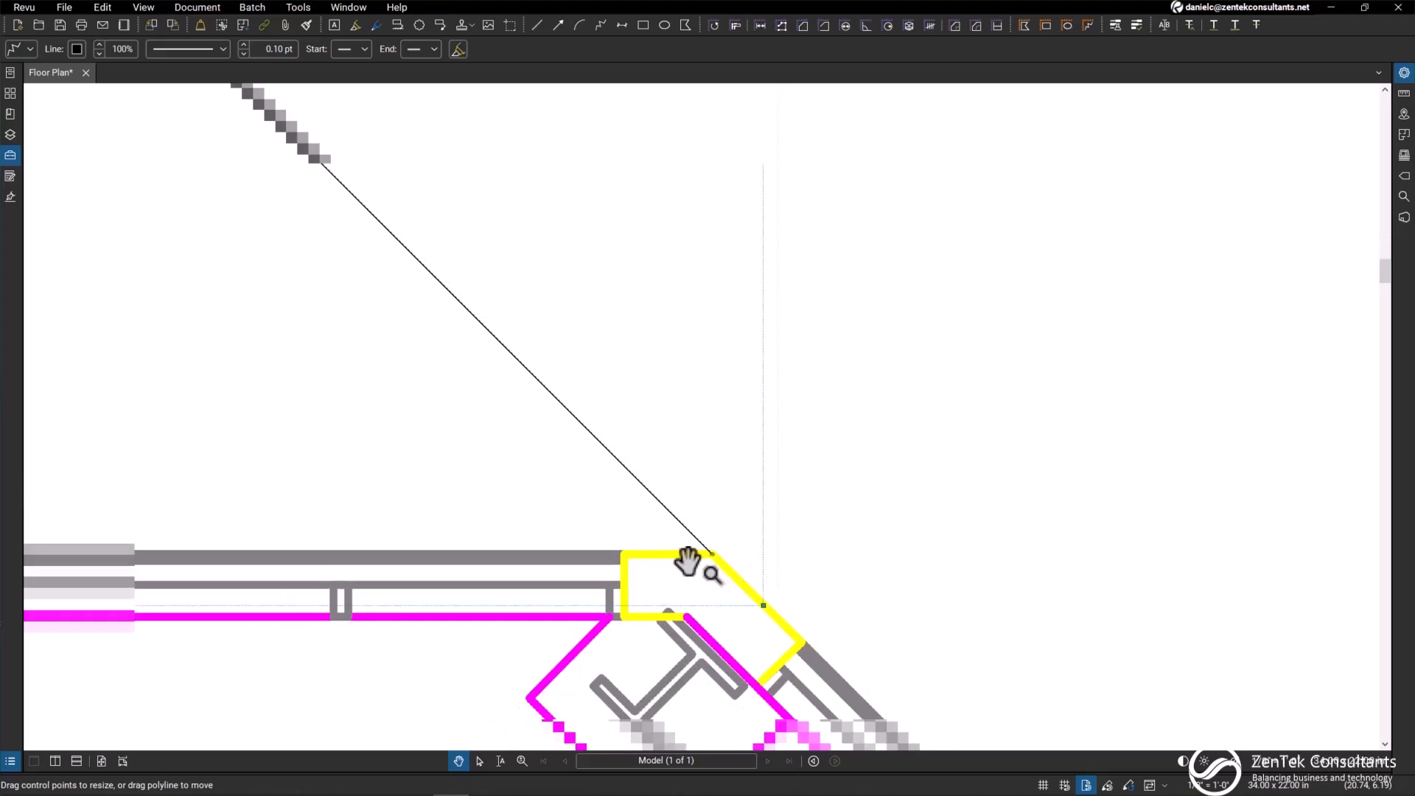
pyautogui.moveTo(695, 575); pyautogui.dragTo(860, 649)
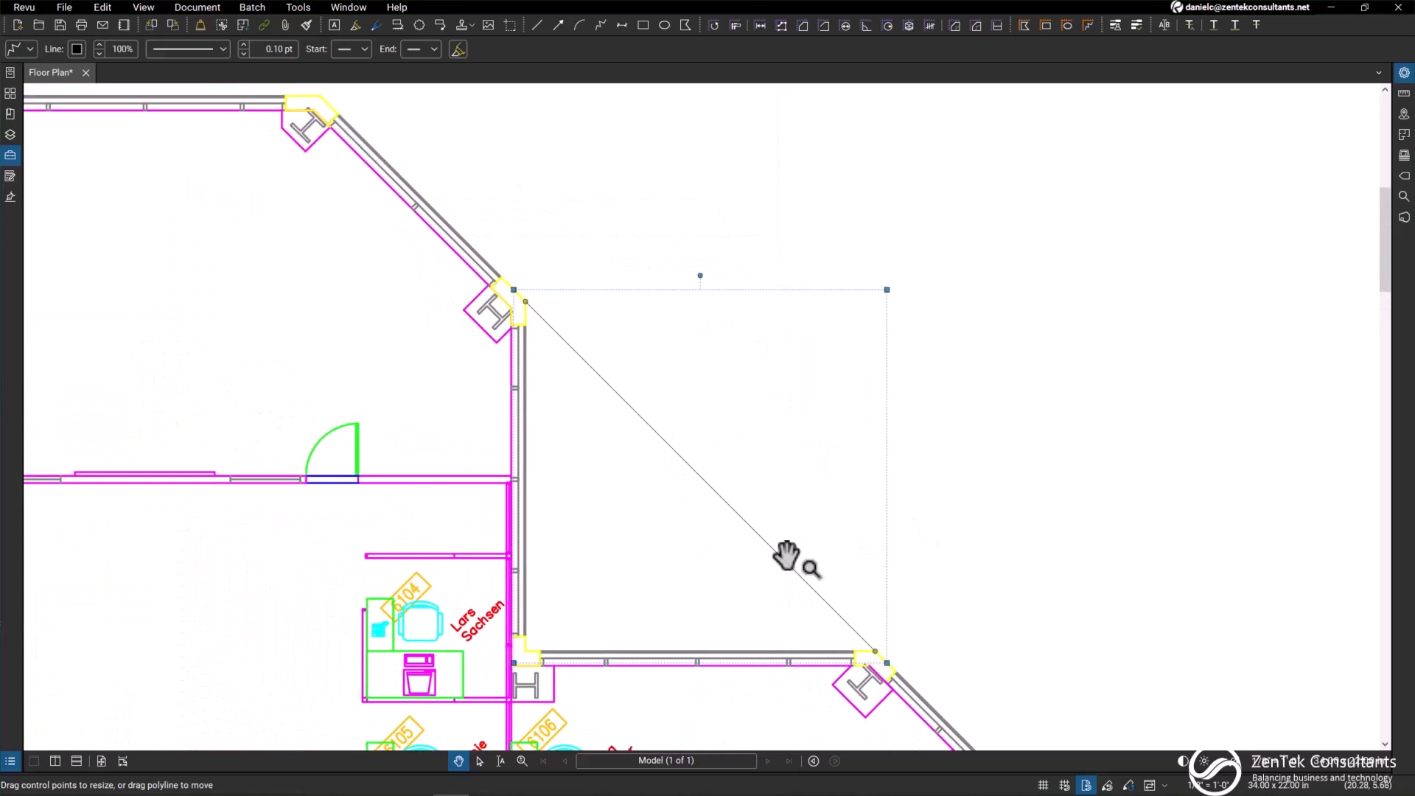
pyautogui.scroll(-3, 675, 476)
pyautogui.moveTo(635, 464); pyautogui.dragTo(663, 540)
pyautogui.scroll(-2, 635, 531)
pyautogui.moveTo(590, 458); pyautogui.dragTo(584, 364)
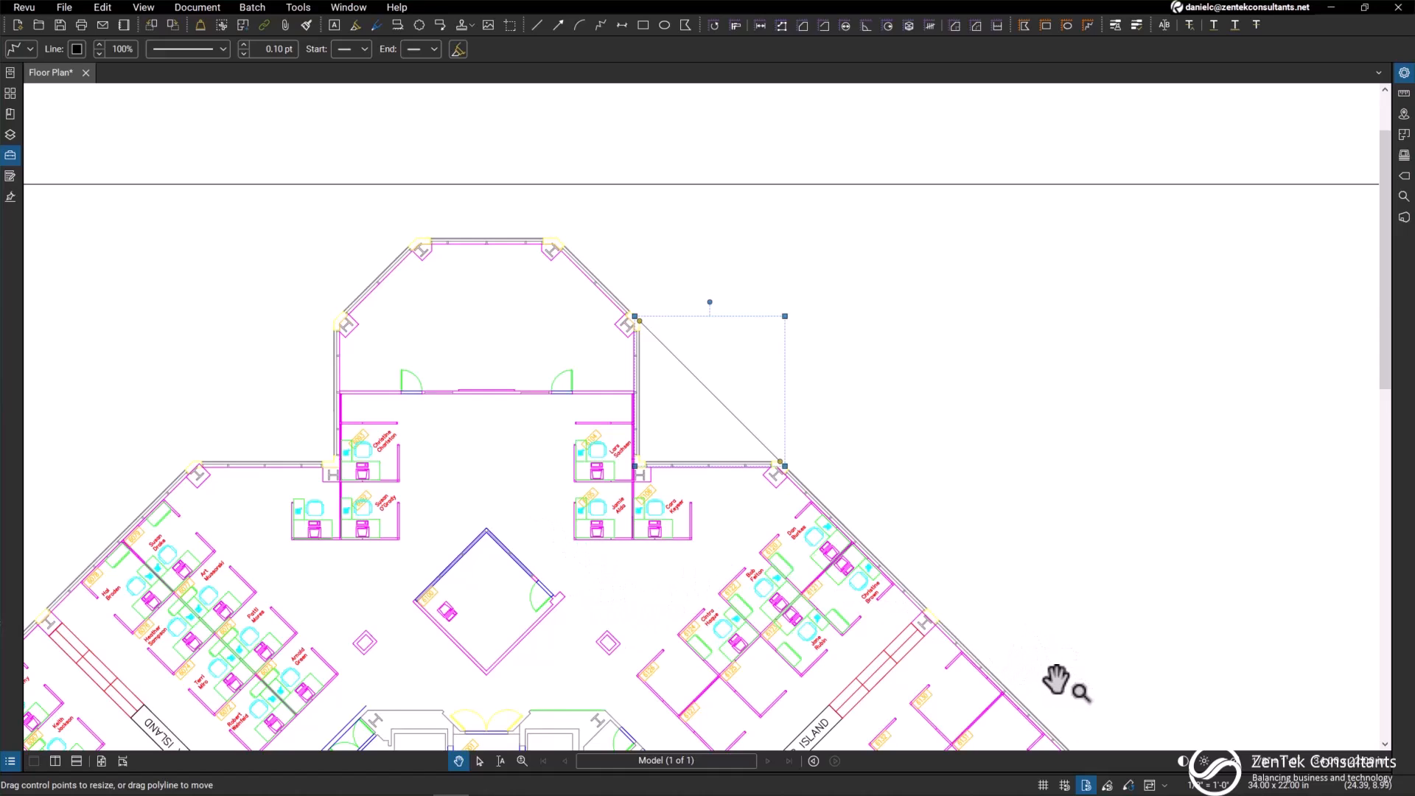
# Step: Turn on Snap to Markup and draw a red arrow from the blank area northeast of the diagonal polyline to a point on that line
pyautogui.click(1107, 784)
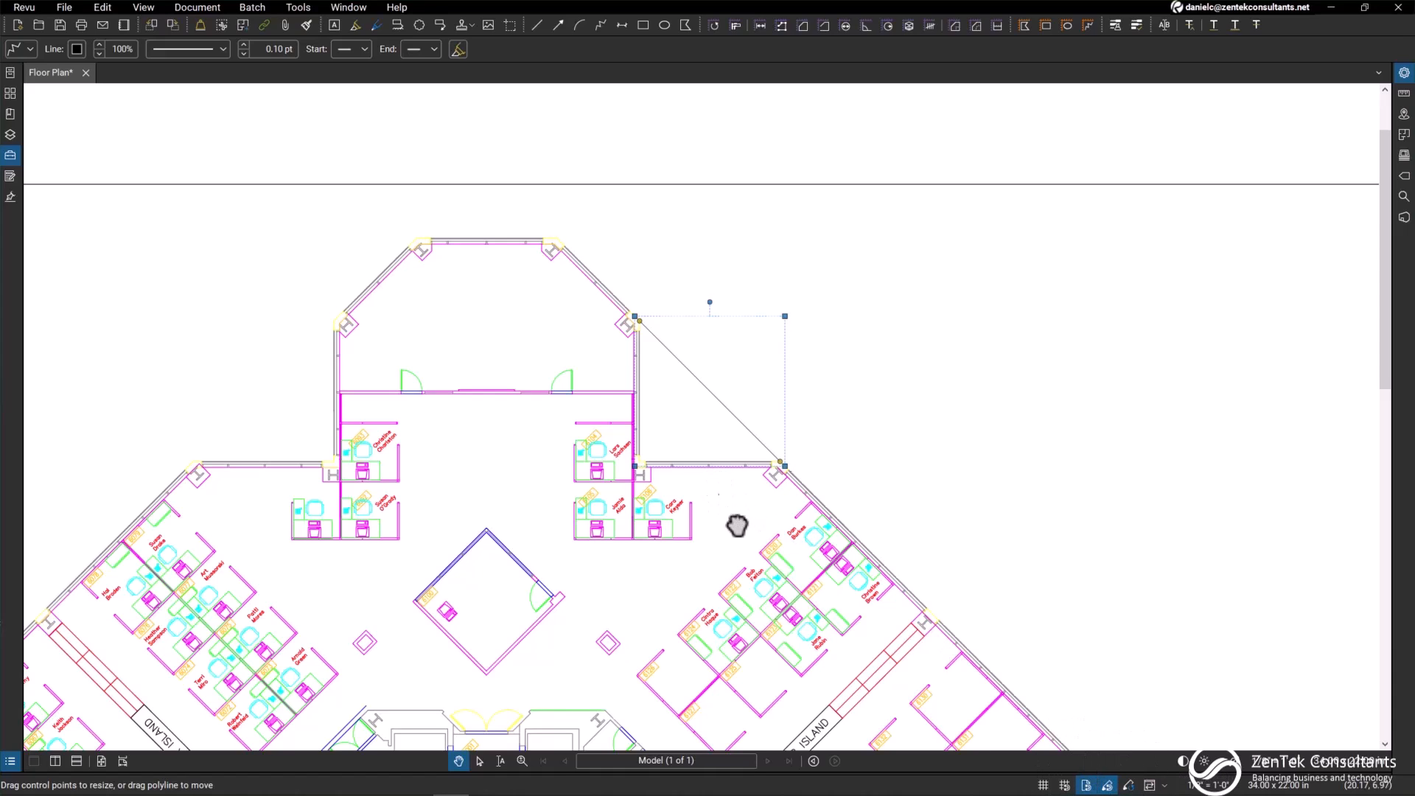
pyautogui.scroll(2, 736, 528)
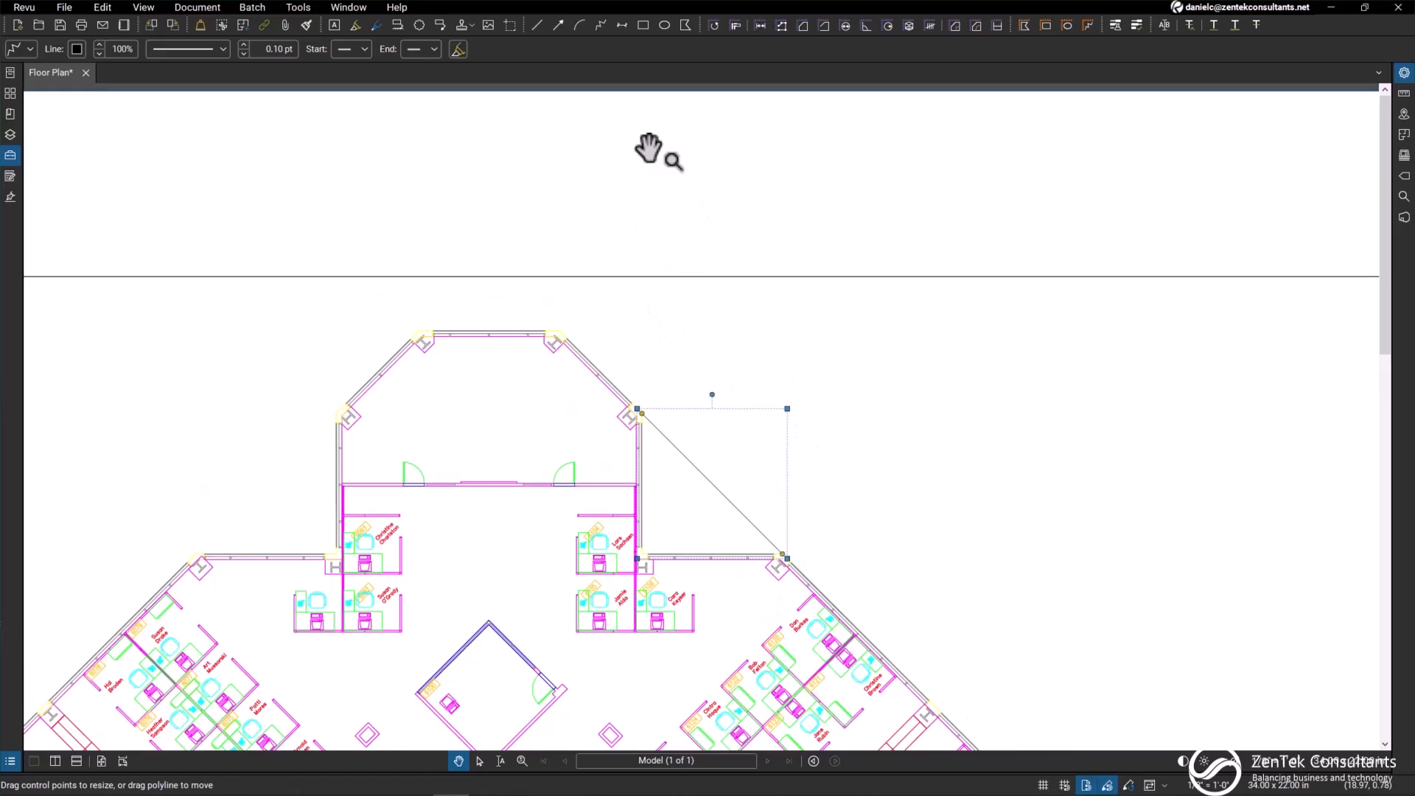
pyautogui.click(558, 26)
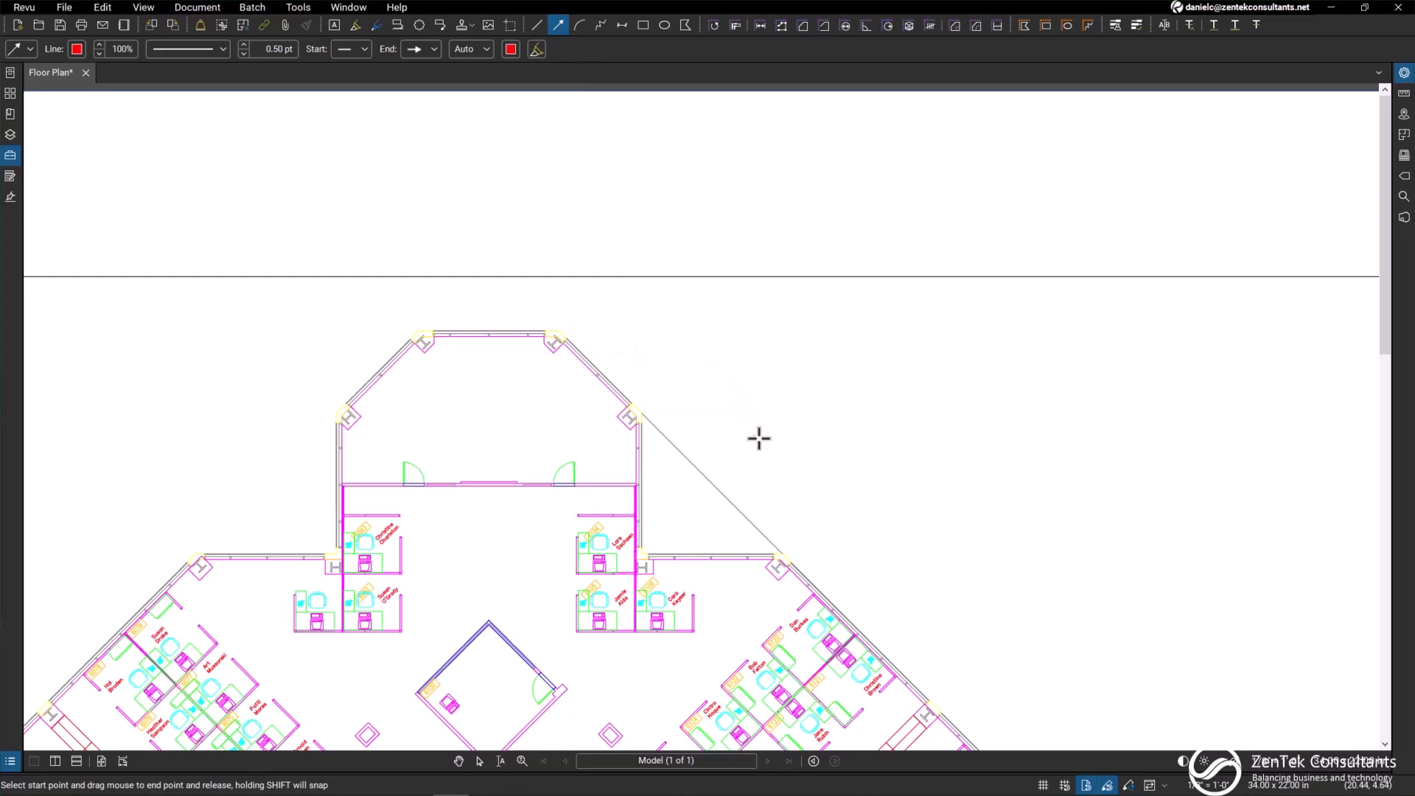
pyautogui.scroll(3, 714, 483)
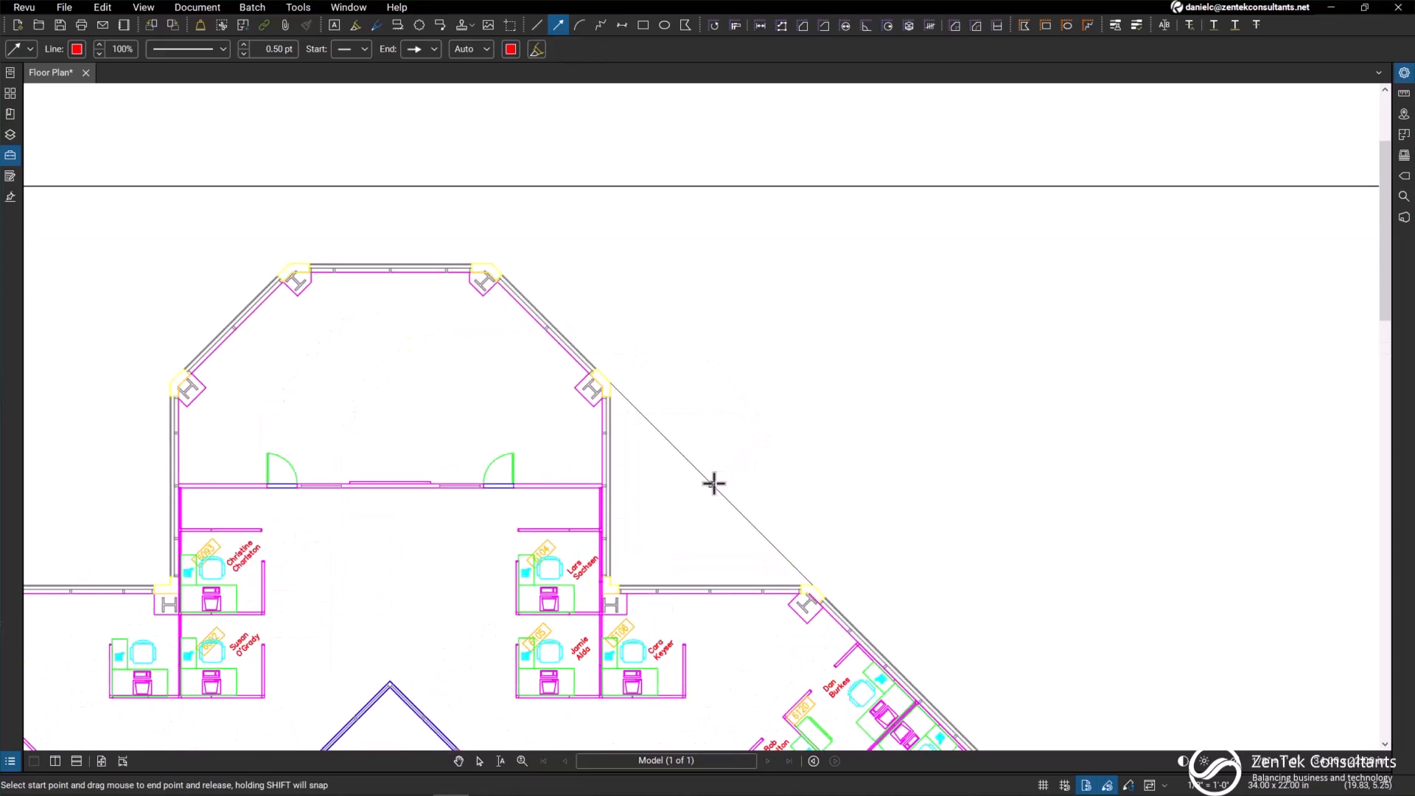
pyautogui.scroll(-1, 714, 483)
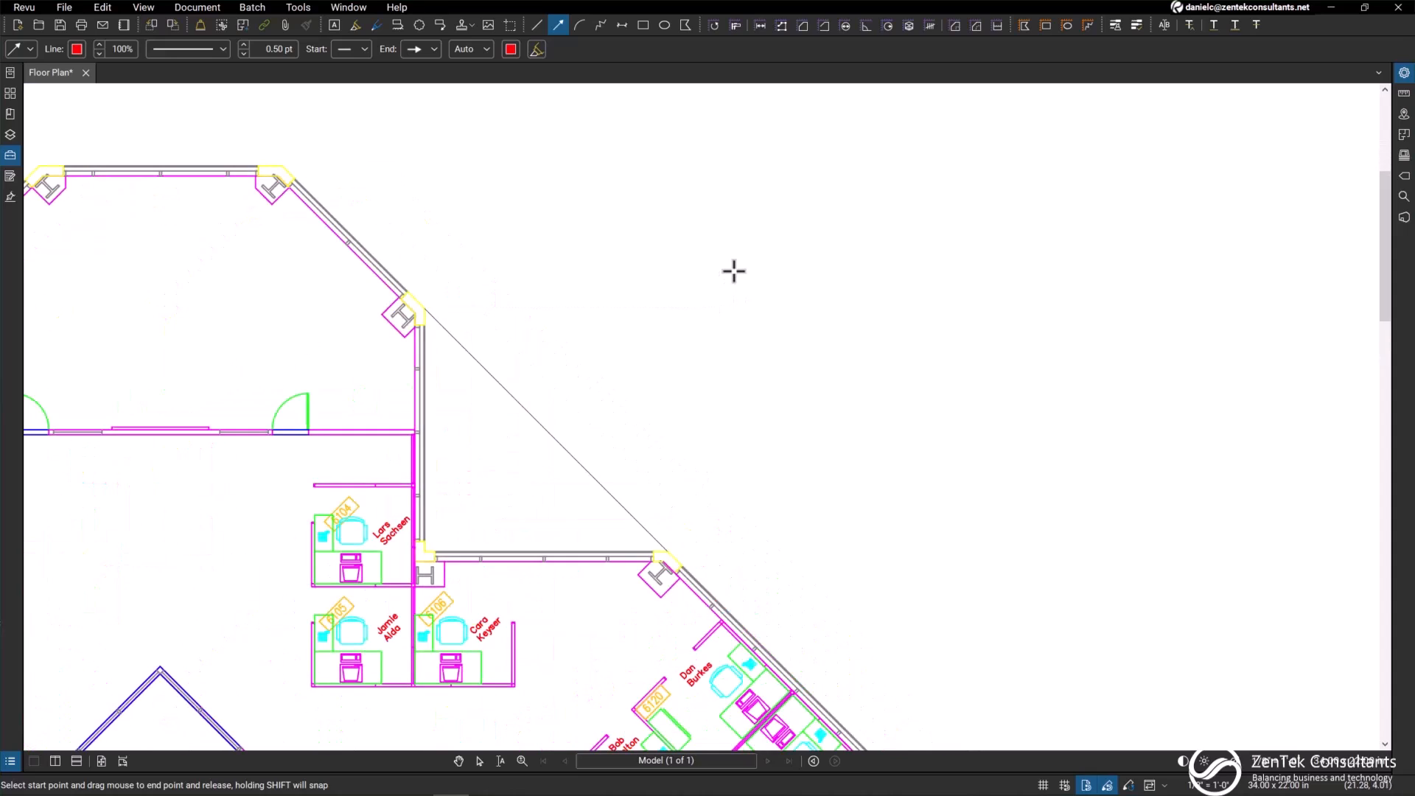
pyautogui.moveTo(739, 271); pyautogui.dragTo(567, 451)
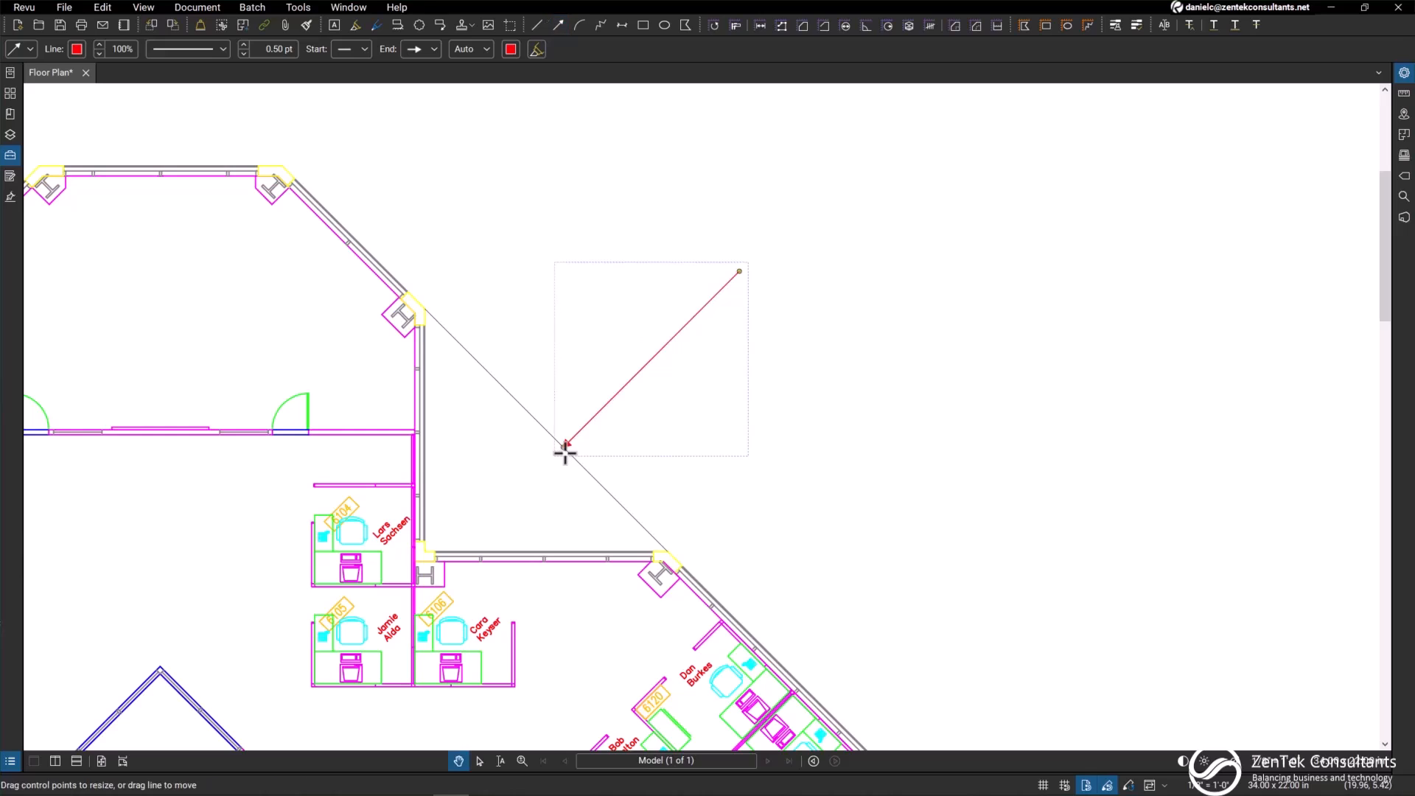
pyautogui.scroll(6, 564, 445)
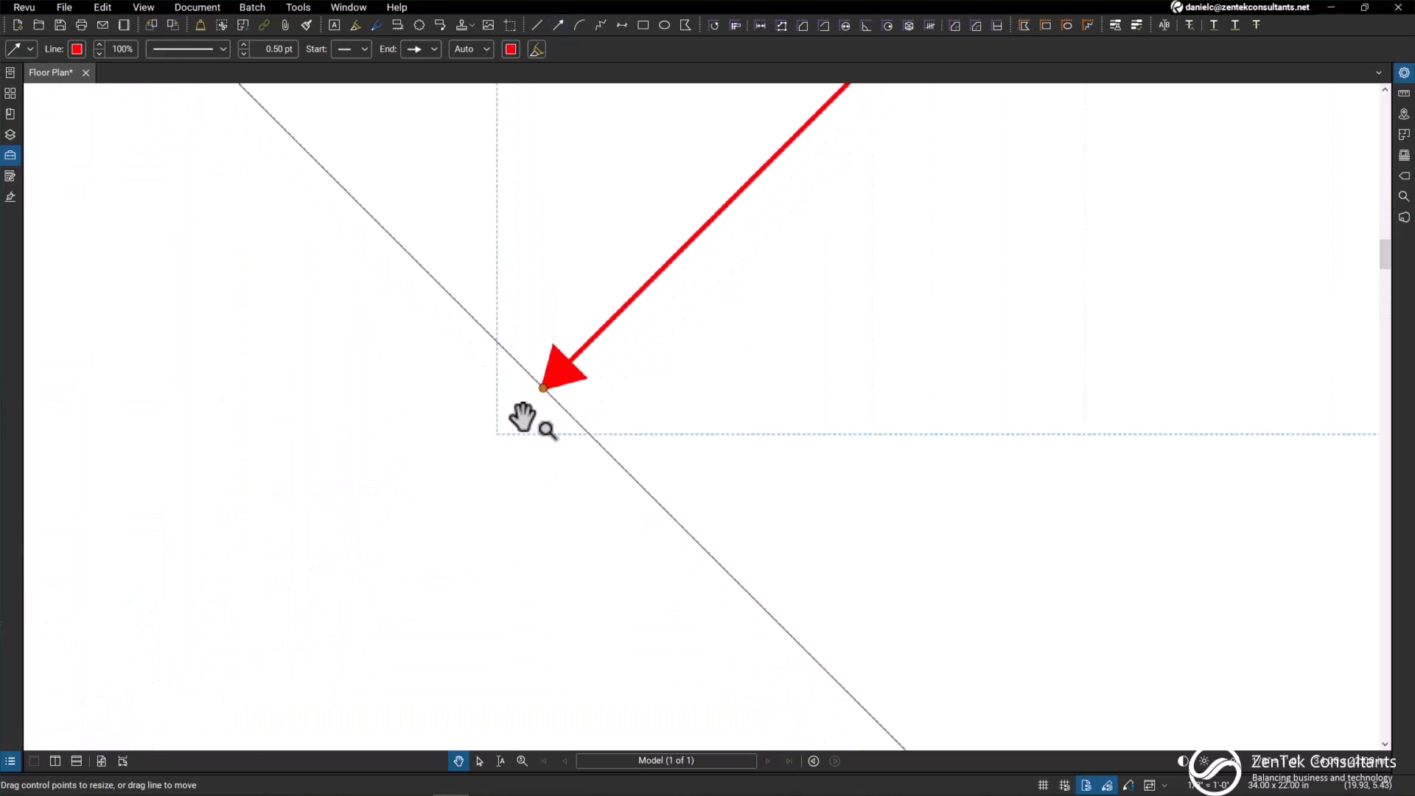
pyautogui.scroll(-6, 563, 378)
pyautogui.scroll(-1, 572, 383)
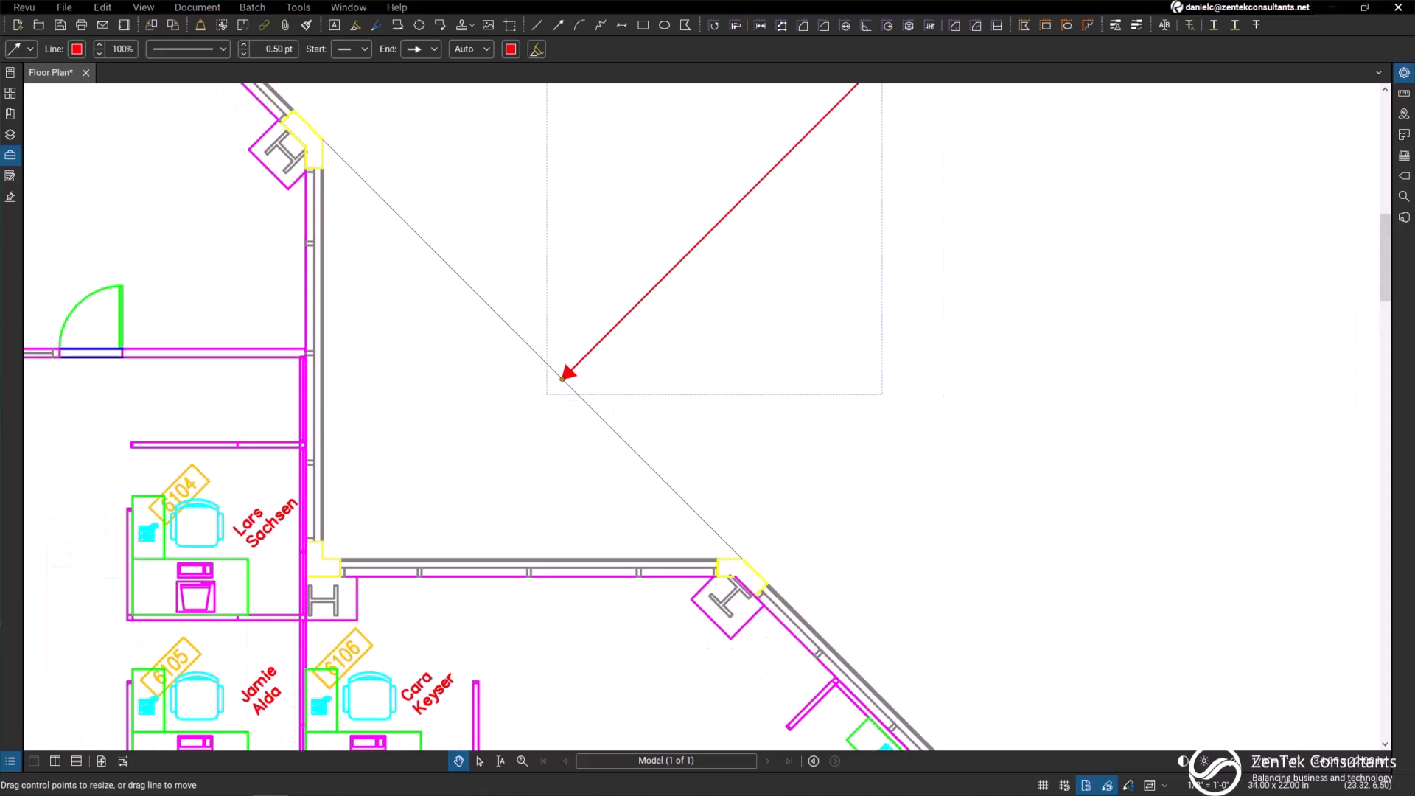